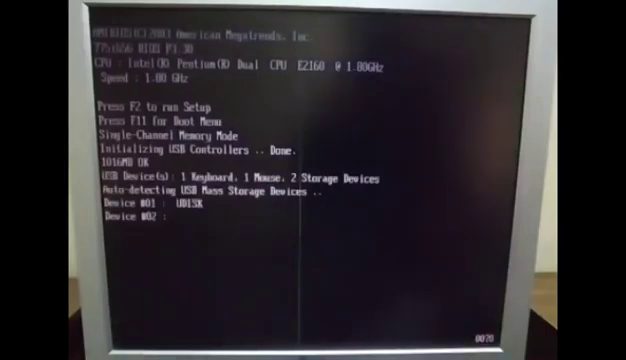
- Bring up the BIOS F11 boot menu and boot from the UDISK USB drive
key("F11")
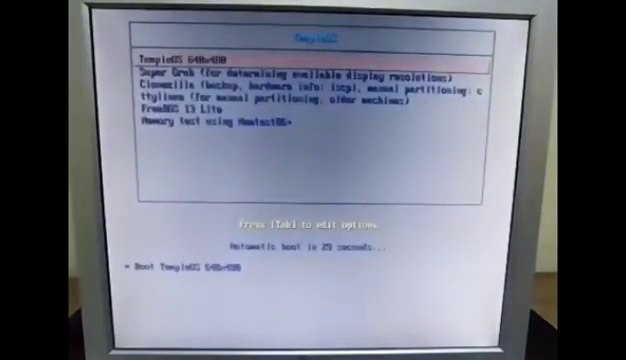
- Halt the autoboot countdown and boot the TempleOS 640x480 entry
key("Down")
key("Up")
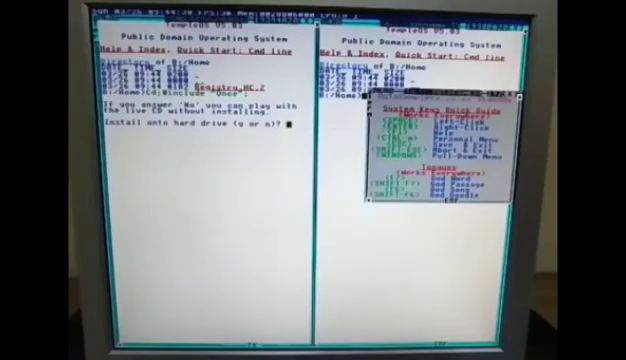
- Close the Quick Guide, clear the terminal with DocClear, and close the right-hand terminal
key("Escape")
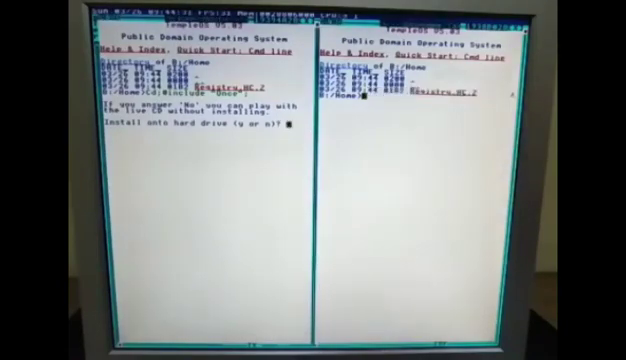
type("n")
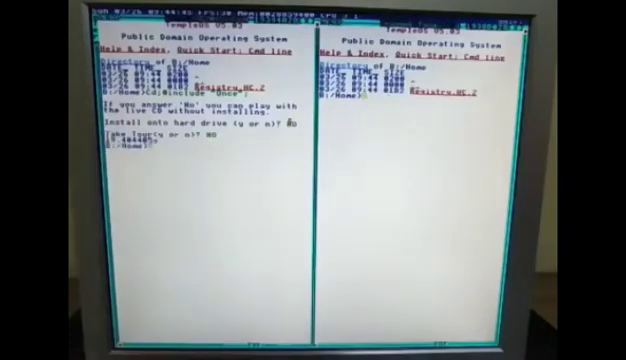
type("Clear;")
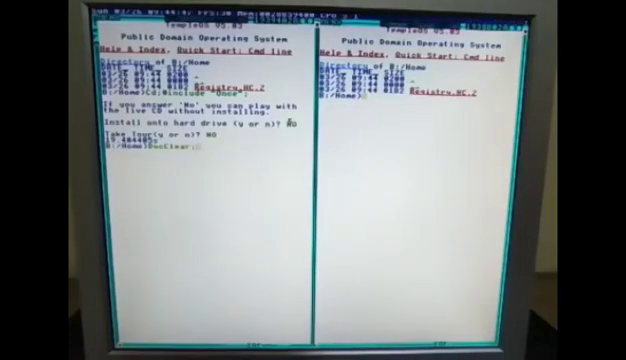
key("Return")
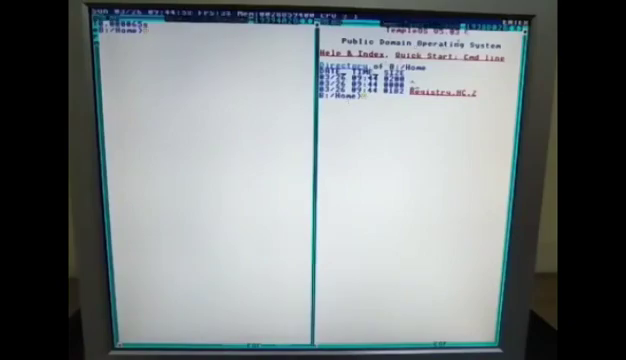
key("ctrl+alt+d")
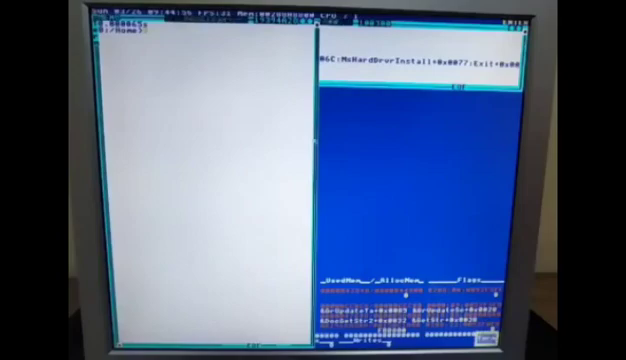
- Widen the terminal to full screen and launch Varoom from the PersonalMenu's Fun Games
left_click_drag(316, 180, 520, 180)
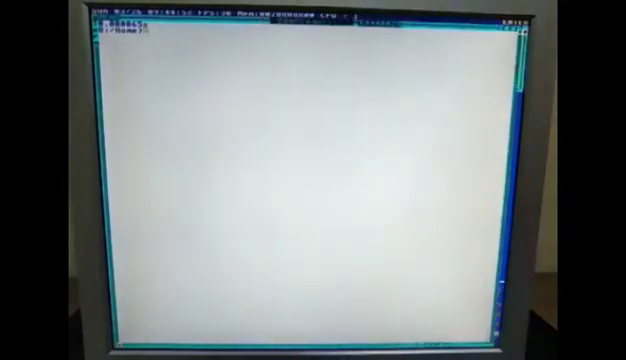
key("ctrl+m")
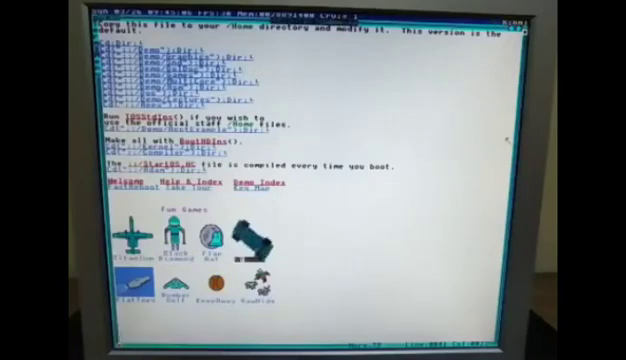
left_click(252, 238)
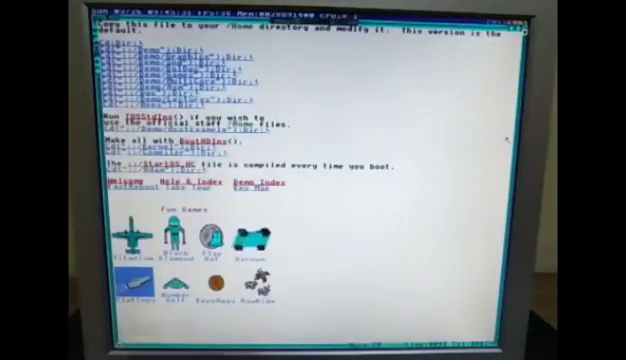
scroll(300, 180, "down", 2)
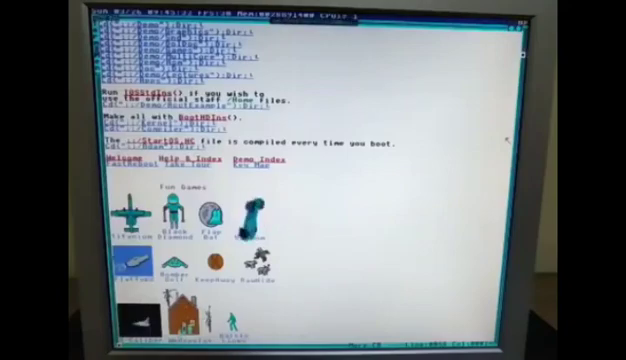
key("F1")
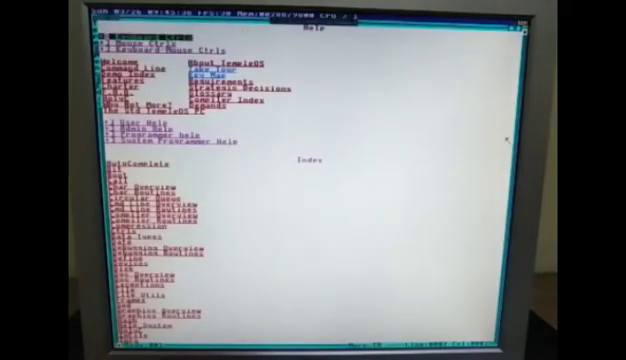
key("space")
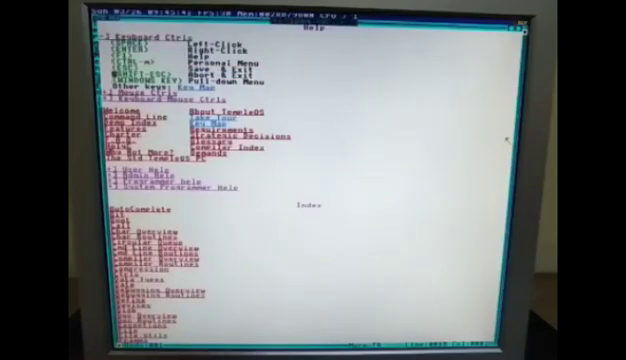
key("Escape")
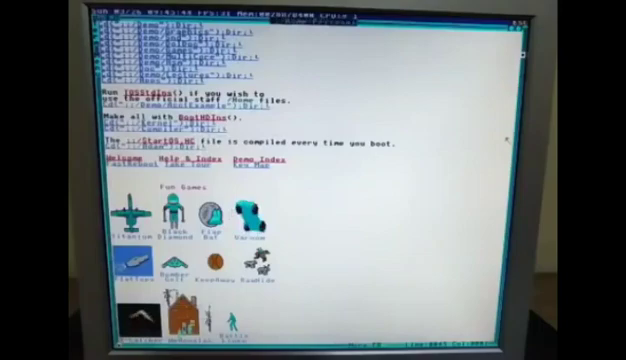
- Start God Song, choose the next song option, and generate random numbers from the timer
key("space")
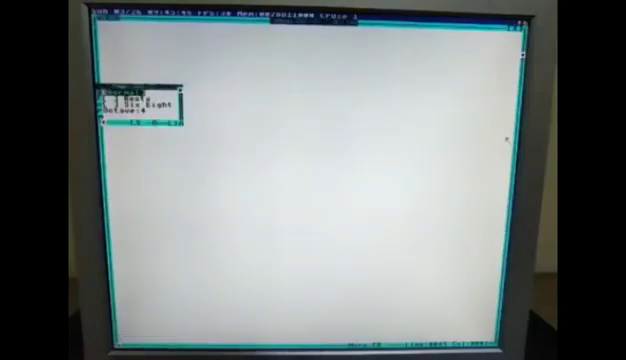
key("Down")
key("Down")
key("Down")
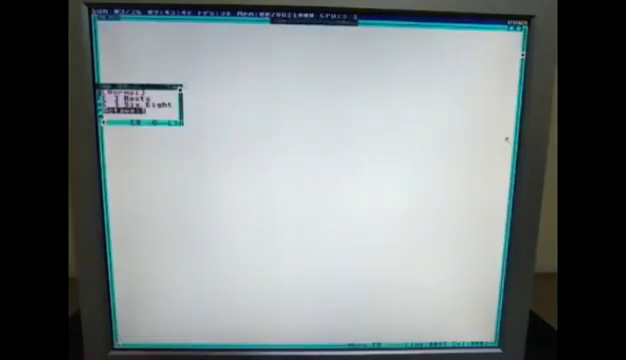
key("Return")
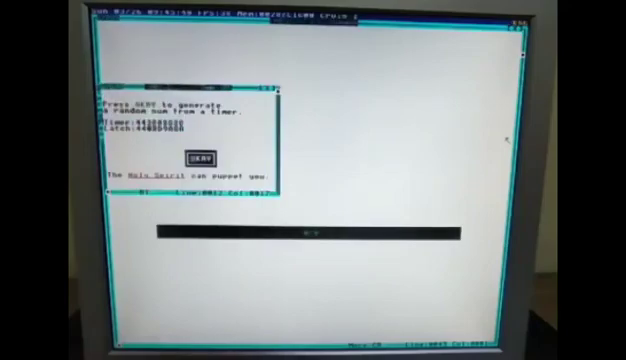
key("Return")
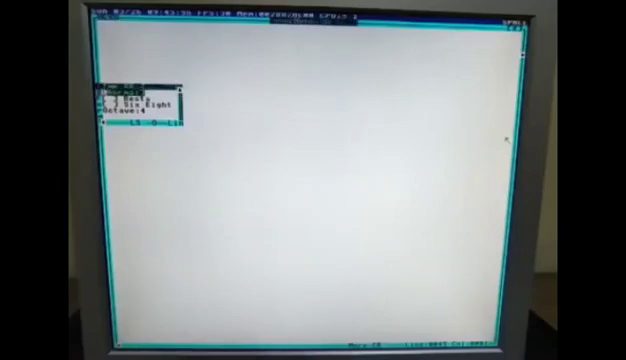
key("Return")
key("Return")
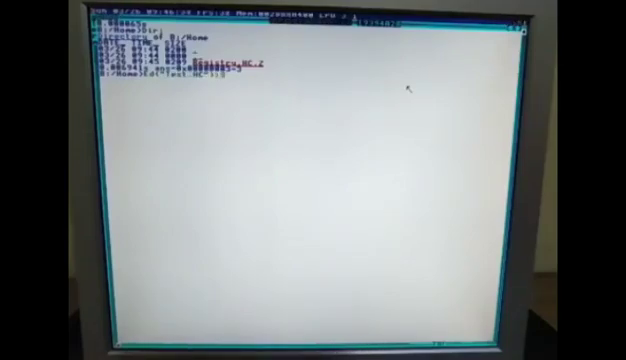
- Save Print("Hello, World!") in Test.HC, run #include "Test", then clear the terminal
key("Return")
type("print(\"Hello, World!\");")
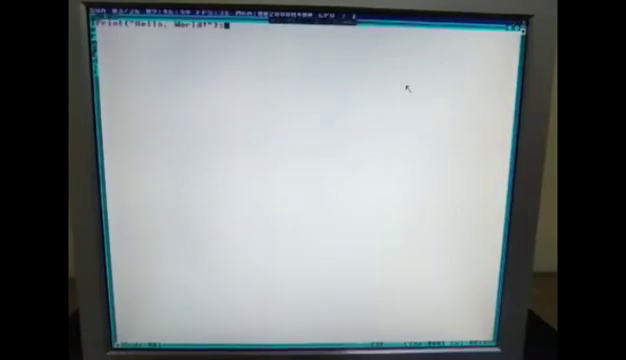
key("Escape")
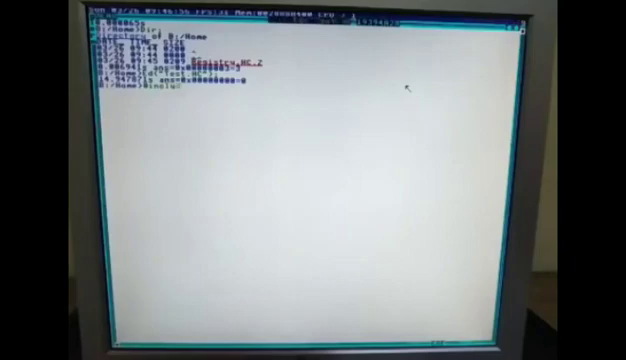
type("lude \"Test\";")
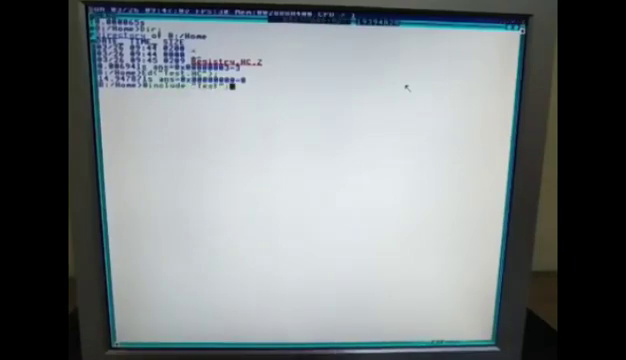
key("Return")
type("DocClear")
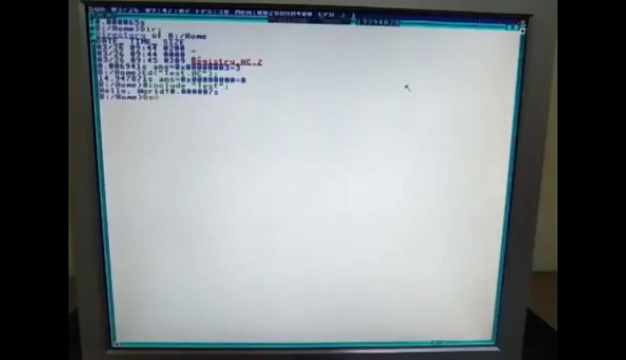
key("Return")
type("Dir")
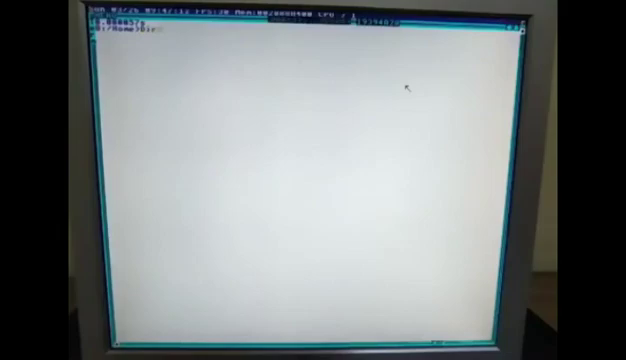
key("Return")
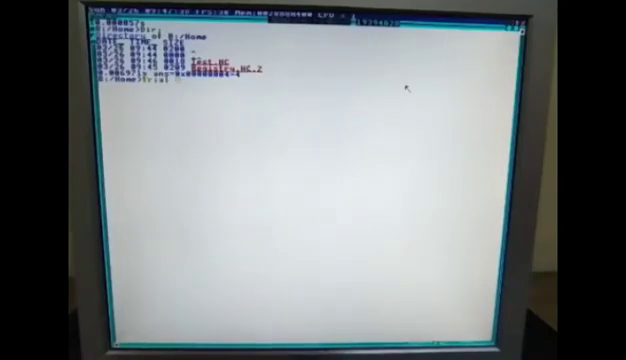
type(" fluctuations backward")
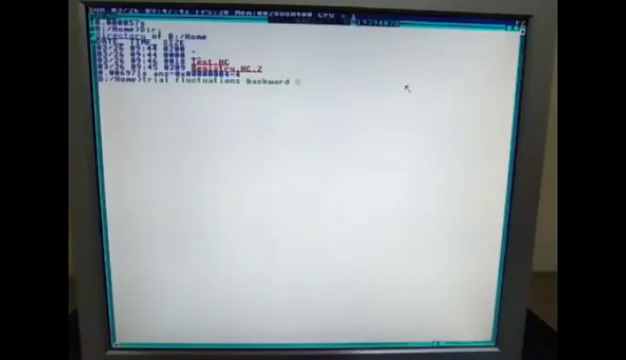
type(" corporeal actor while")
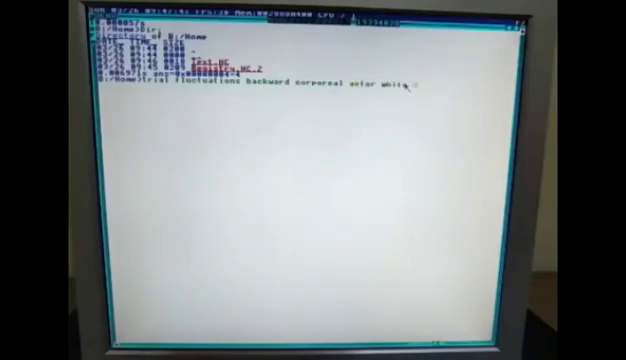
type(" aster while rescued persisted")
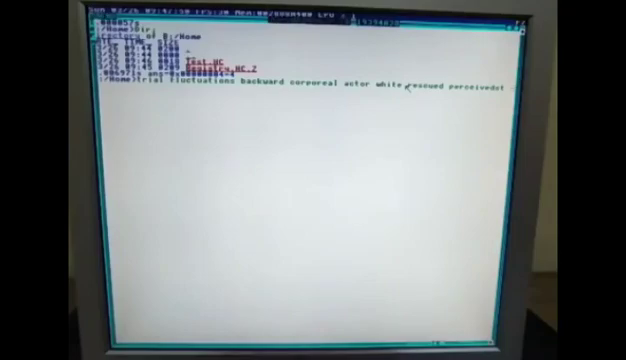
type(" unse")
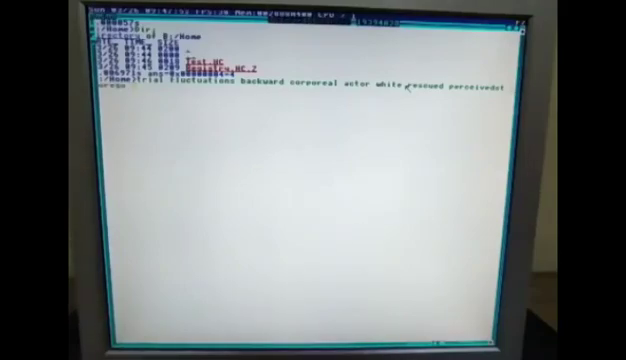
type("en understood deer familiar auditors delight seeketh happiness punctuation ship meanings smiling effaces daybreak sparrows")
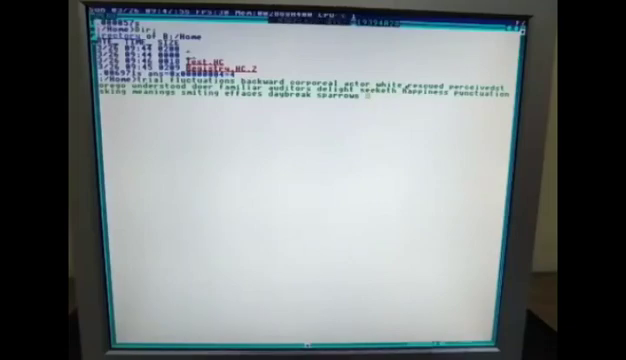
key("Return")
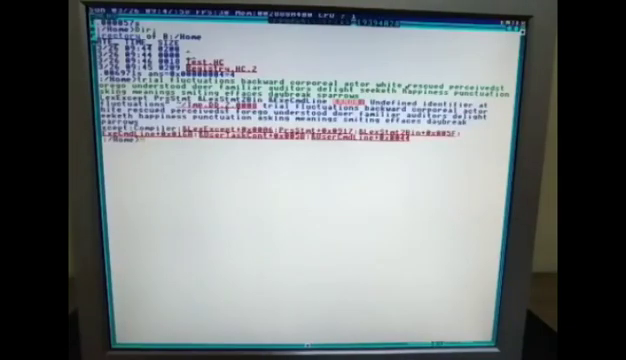
type("DocClear")
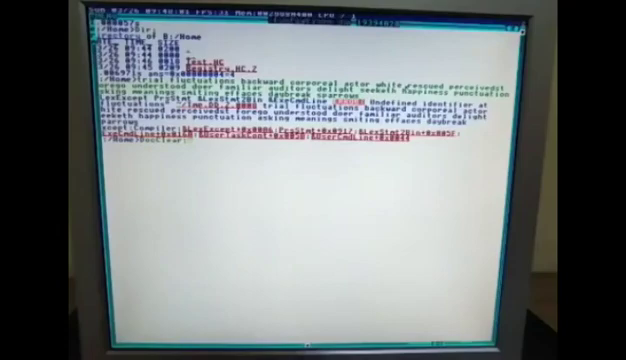
key("Return")
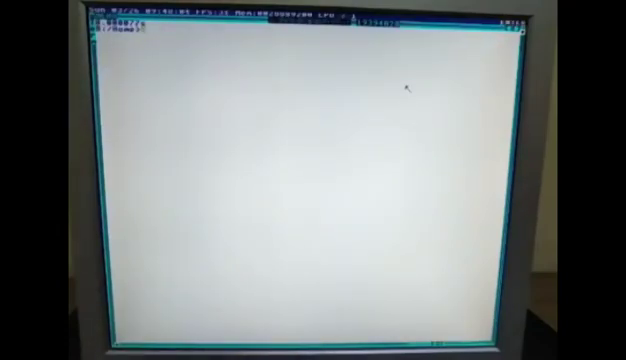
- Kill the current terminal and open a fresh terminal window
key("ctrl+alt+x")
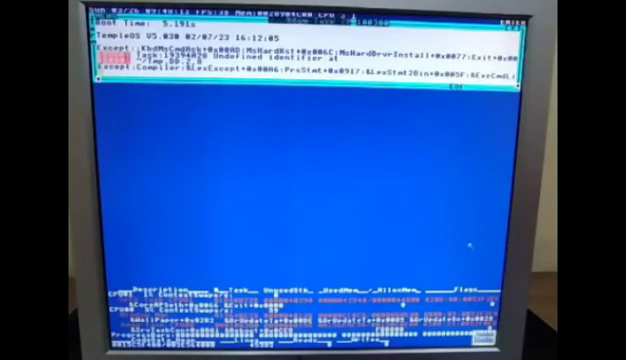
key("ctrl+alt+t")
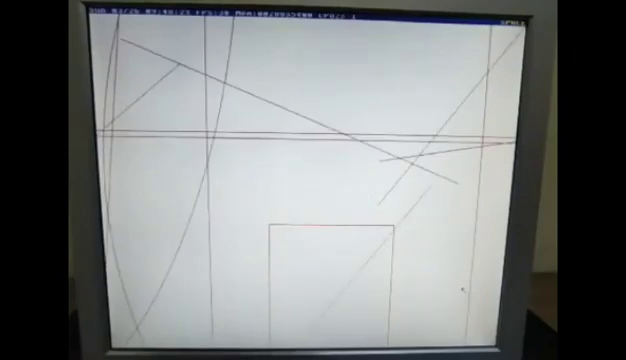
key("space")
key("space")
key("space")
key("space")
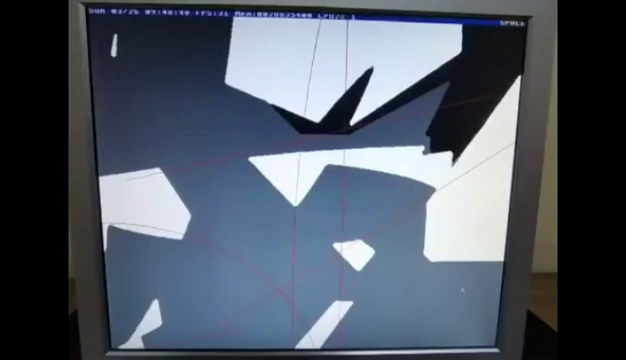
key("space")
key("space")
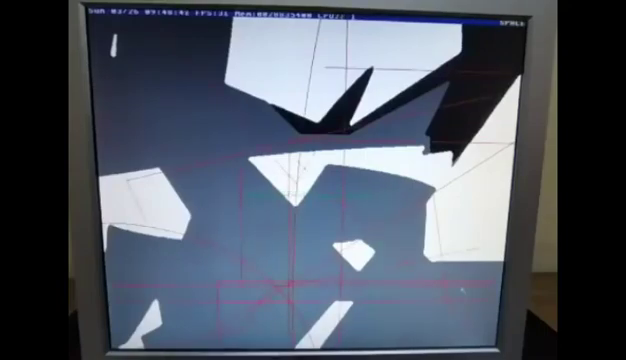